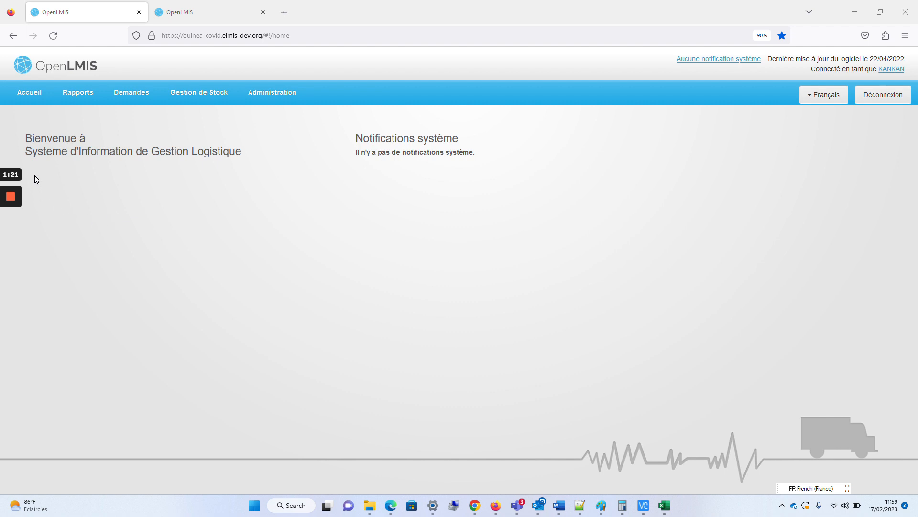
Open the stock distribution form for the VACCINS programme
{"action": "left_click", "coordinate": [202, 95]}
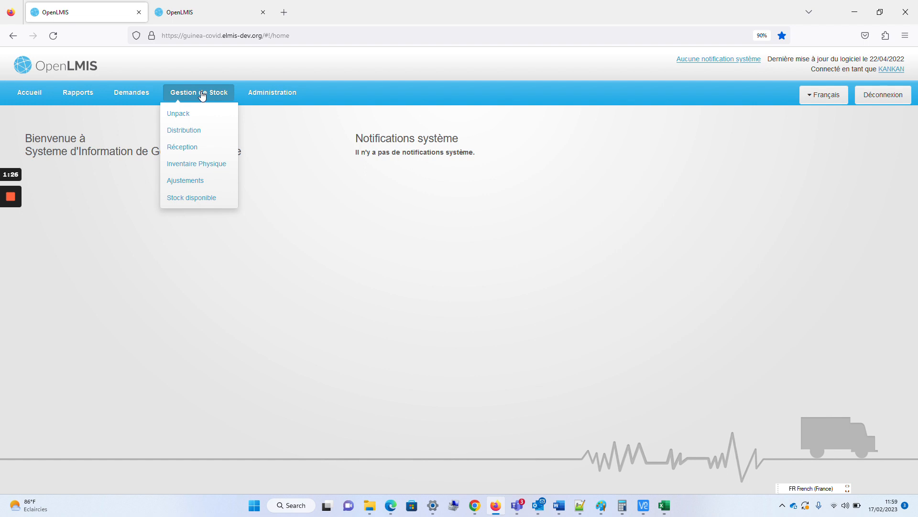
{"action": "left_click", "coordinate": [185, 131]}
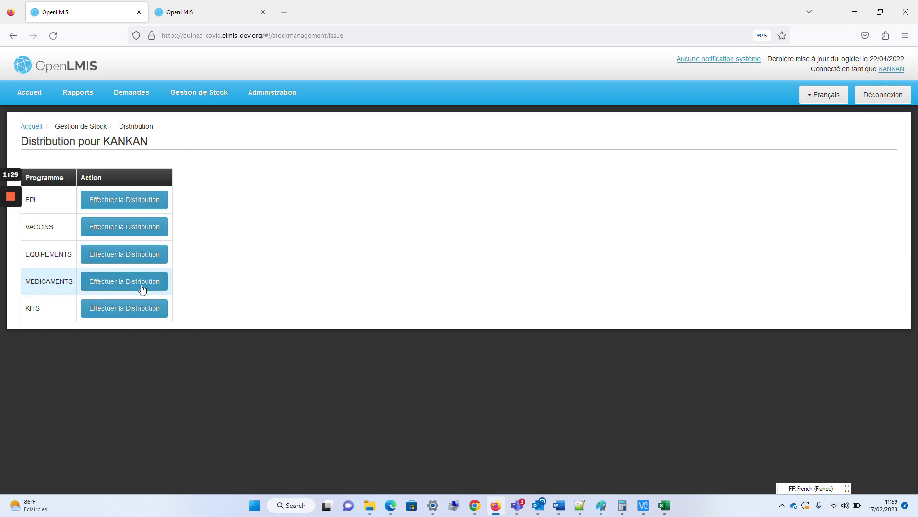
{"action": "left_click", "coordinate": [144, 236]}
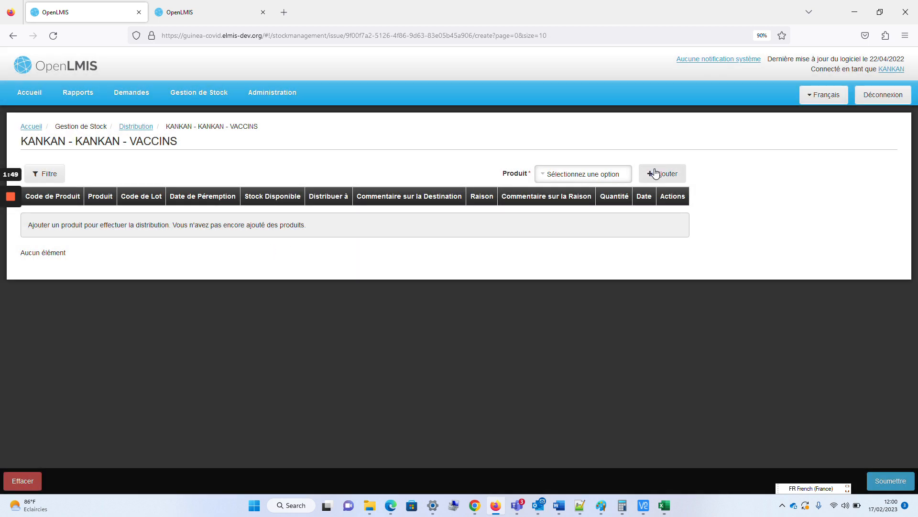
Add the product PFIZER with lot code FZR21200 to the distribution
{"action": "left_click", "coordinate": [585, 180]}
{"action": "left_click", "coordinate": [562, 207]}
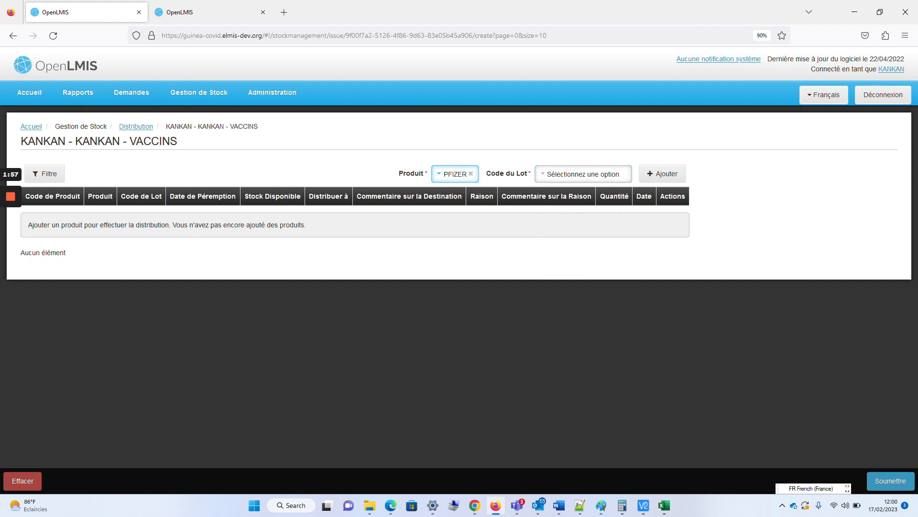
{"action": "left_click", "coordinate": [587, 182]}
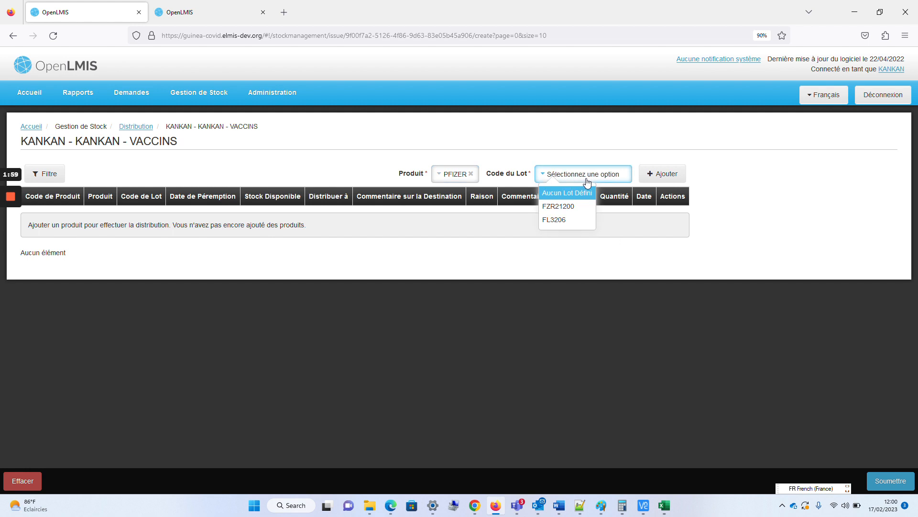
{"action": "left_click", "coordinate": [567, 211]}
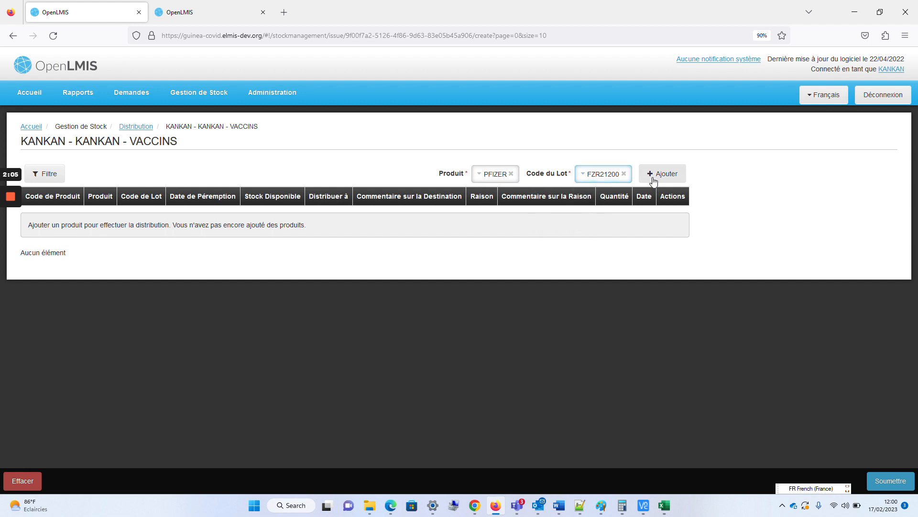
{"action": "left_click", "coordinate": [653, 177]}
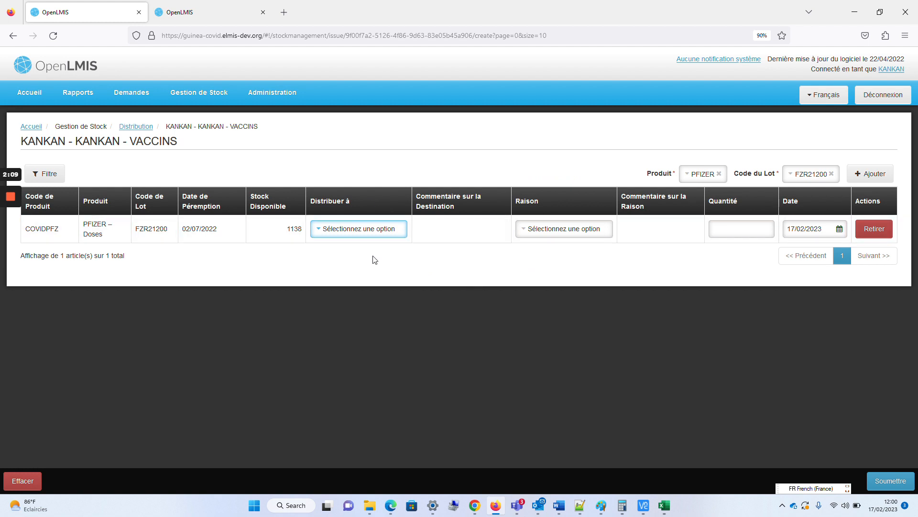
Search the distribution destinations for "kankan-" and for "site", clearing the search text after each
{"action": "left_click", "coordinate": [349, 232]}
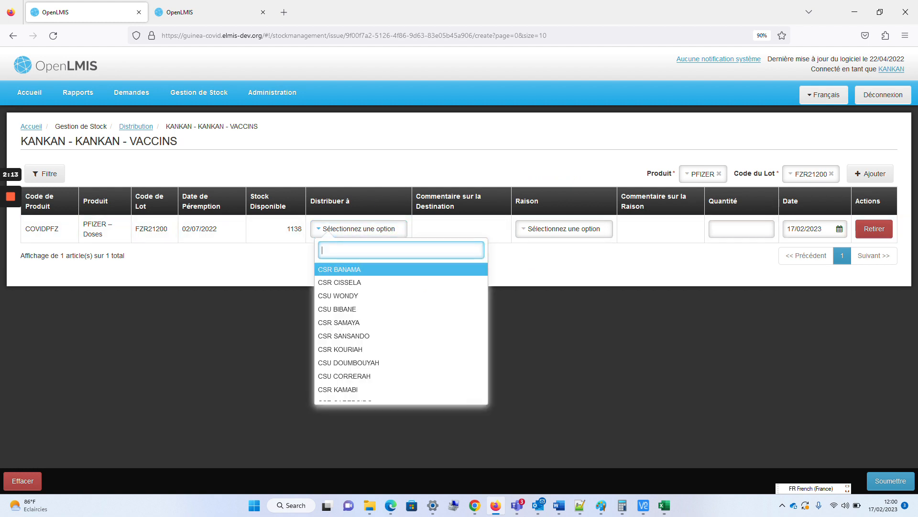
{"action": "type", "text": "kankan"}
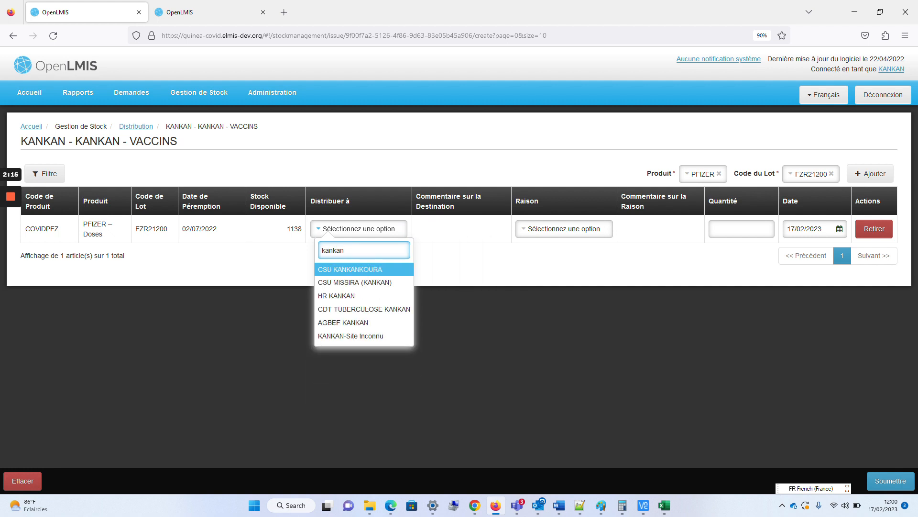
{"action": "type", "text": "-"}
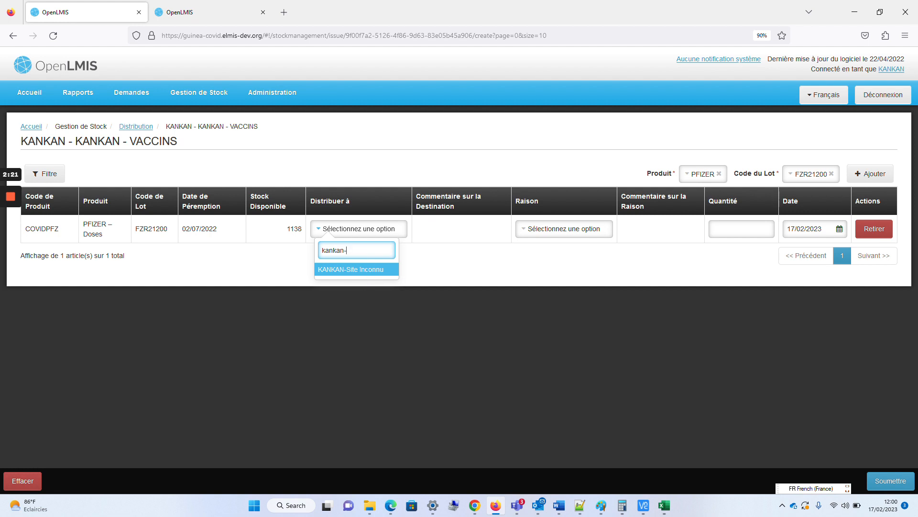
{"action": "key", "text": "BackSpace"}
{"action": "key", "text": "BackSpace"}
{"action": "key", "text": "BackSpace"}
{"action": "key", "text": "BackSpace"}
{"action": "key", "text": "BackSpace"}
{"action": "key", "text": "BackSpace"}
{"action": "key", "text": "BackSpace"}
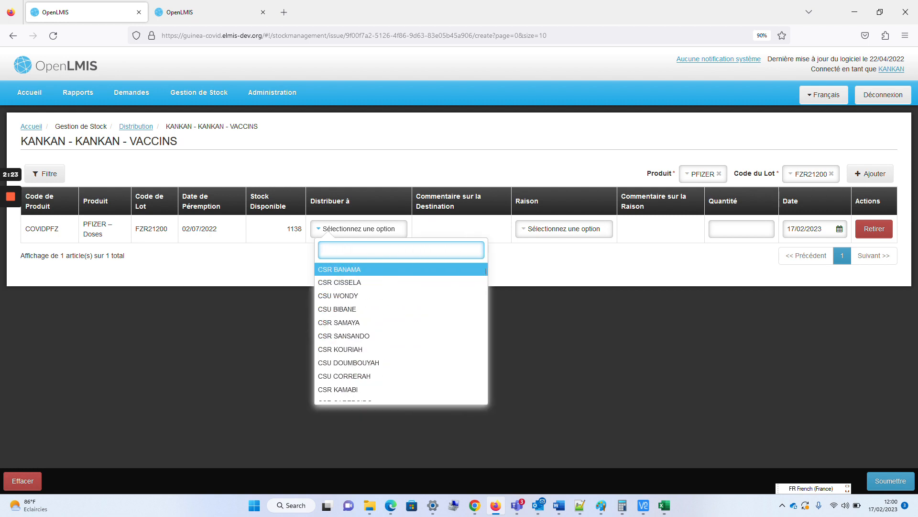
{"action": "type", "text": "site"}
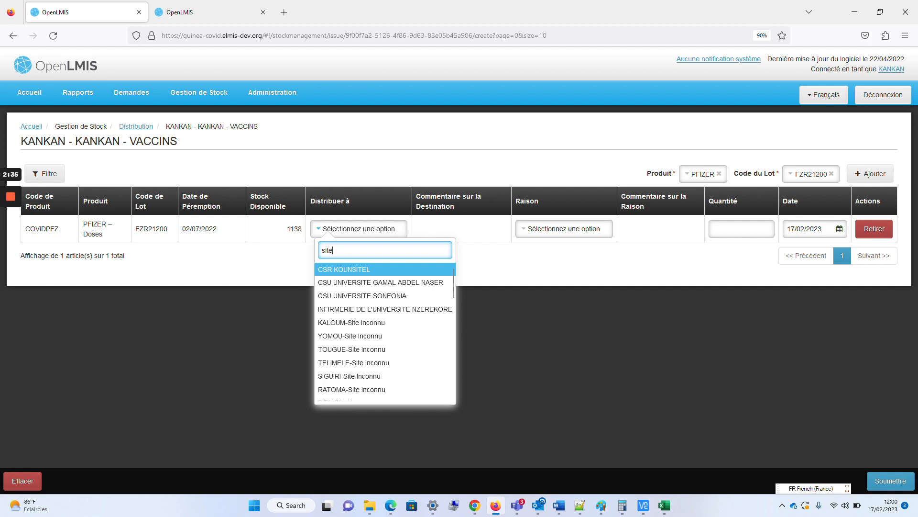
{"action": "key", "text": "BackSpace"}
{"action": "key", "text": "BackSpace"}
{"action": "key", "text": "BackSpace"}
{"action": "key", "text": "BackSpace"}
Set the PFIZER line's destination to KANKAN-Site Inconnu and its reason to Distribution
{"action": "type", "text": "kankan"}
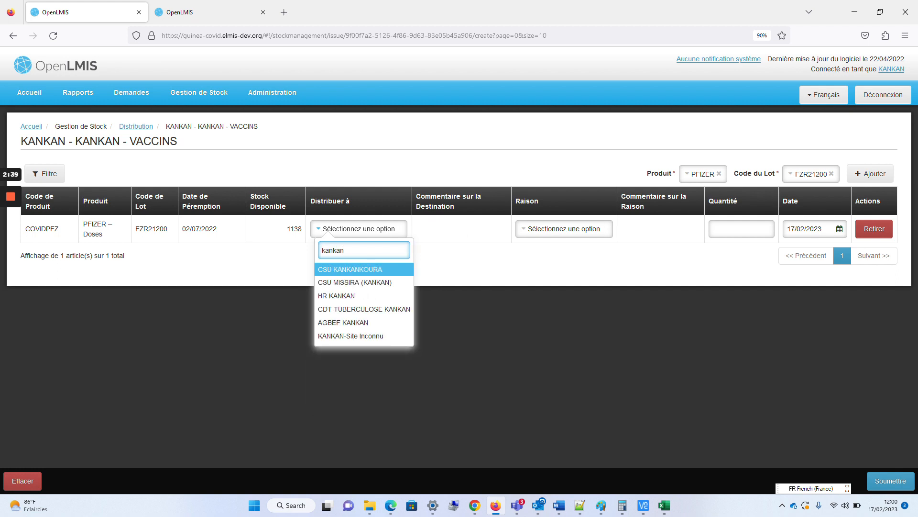
{"action": "type", "text": "-"}
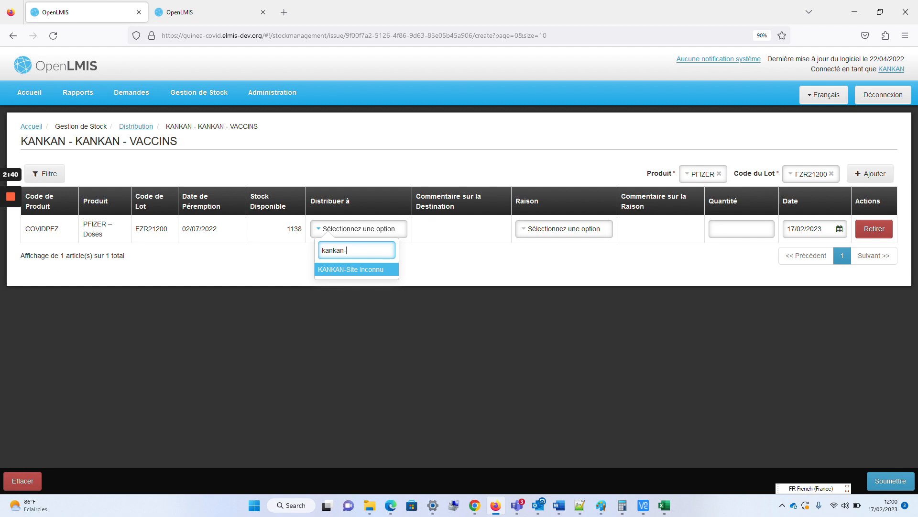
{"action": "left_click", "coordinate": [371, 271]}
{"action": "left_click", "coordinate": [539, 230]}
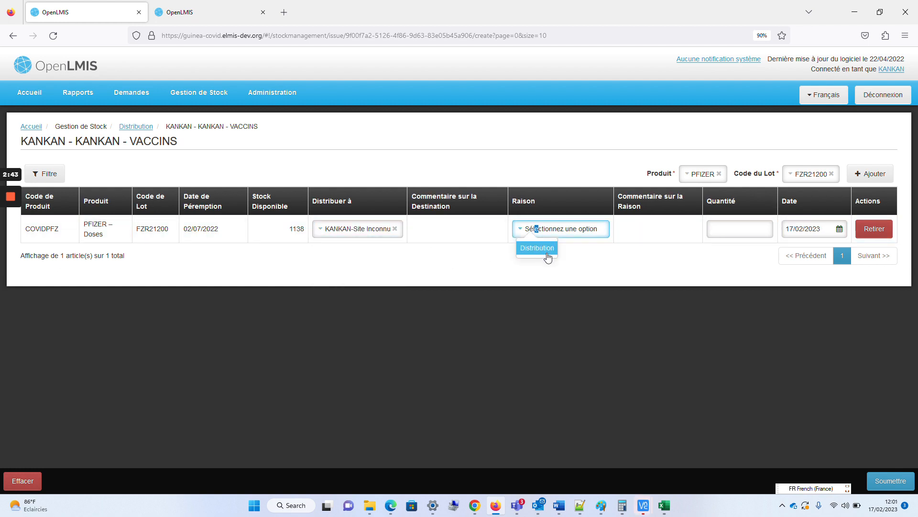
{"action": "left_click", "coordinate": [544, 248]}
Set the PFIZER line's quantity to 100 and its distribution date to 01/02/2023
{"action": "left_click", "coordinate": [731, 233]}
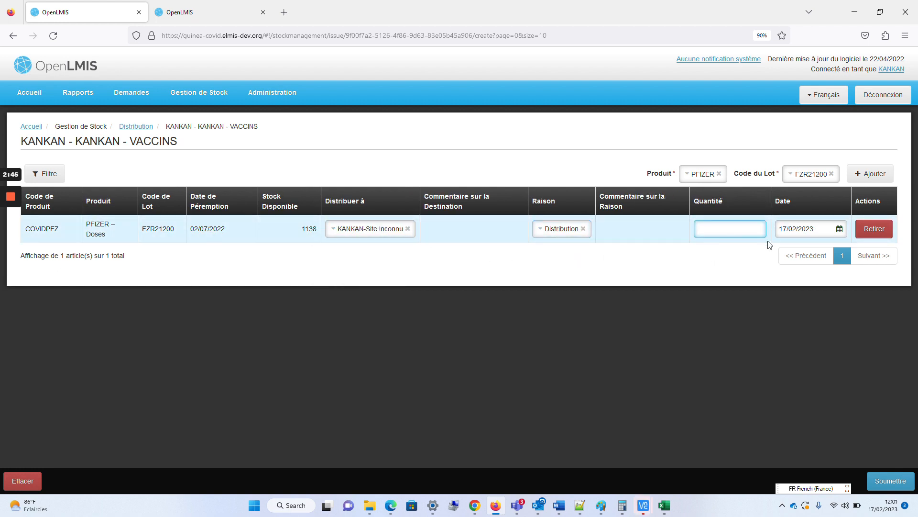
{"action": "type", "text": "100"}
{"action": "left_click", "coordinate": [782, 231]}
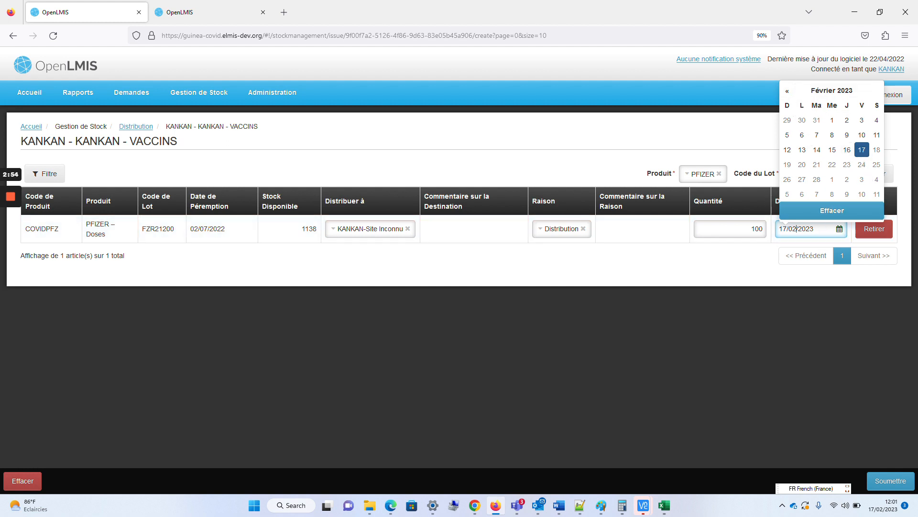
{"action": "left_click", "coordinate": [832, 120]}
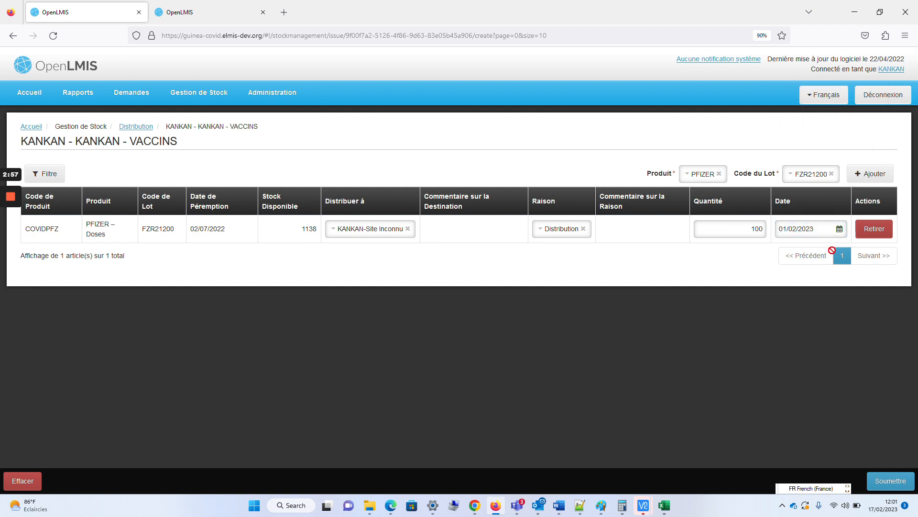
Submit the PFIZER distribution and confirm the stock event
{"action": "left_click", "coordinate": [899, 482]}
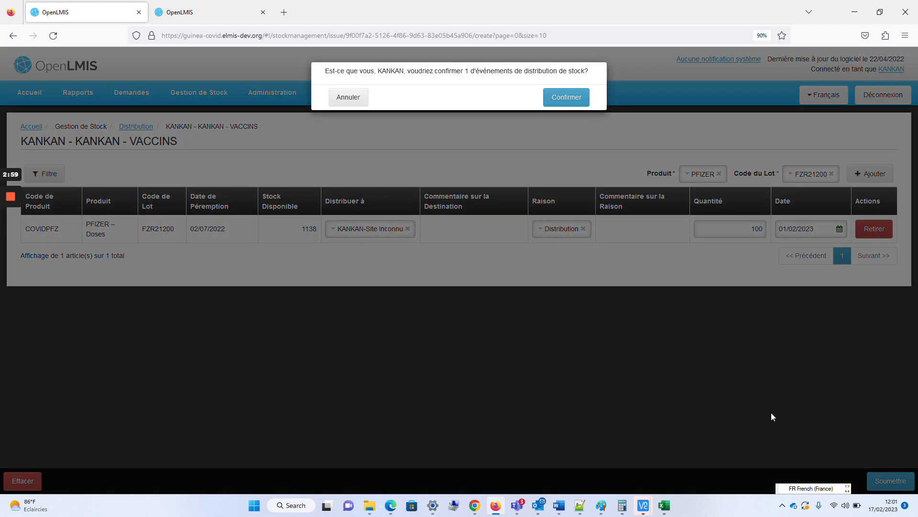
{"action": "left_click", "coordinate": [576, 101]}
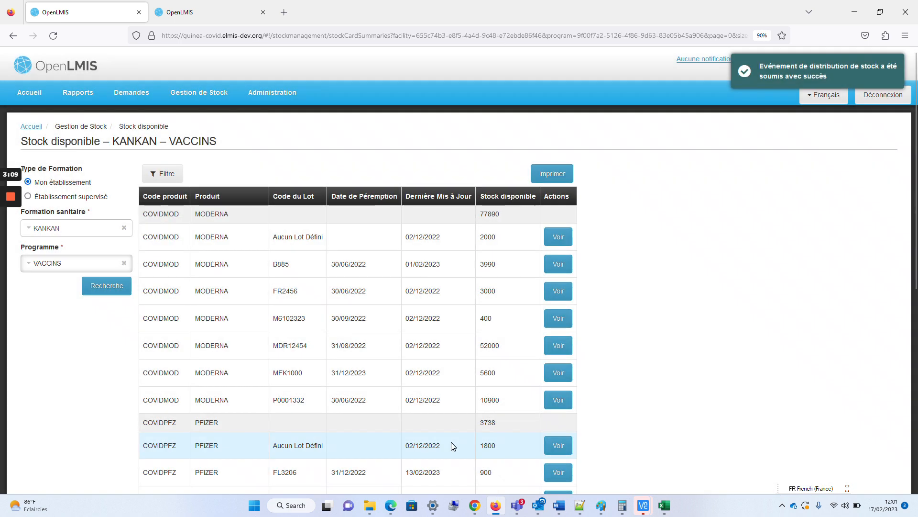
Open the details of PFIZER lot FZR21200 from the available stock list
{"action": "scroll", "coordinate": [484, 316], "scroll_direction": "down", "scroll_amount": 2}
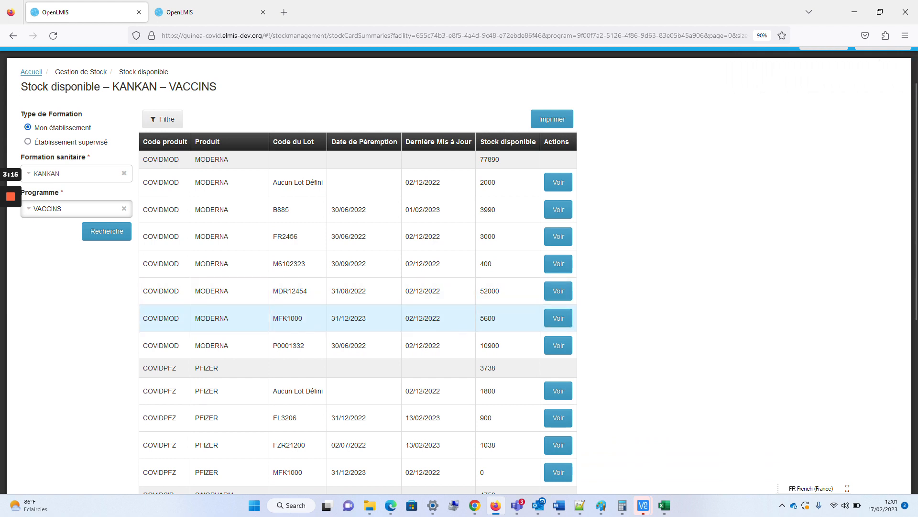
{"action": "scroll", "coordinate": [359, 321], "scroll_direction": "down", "scroll_amount": 4}
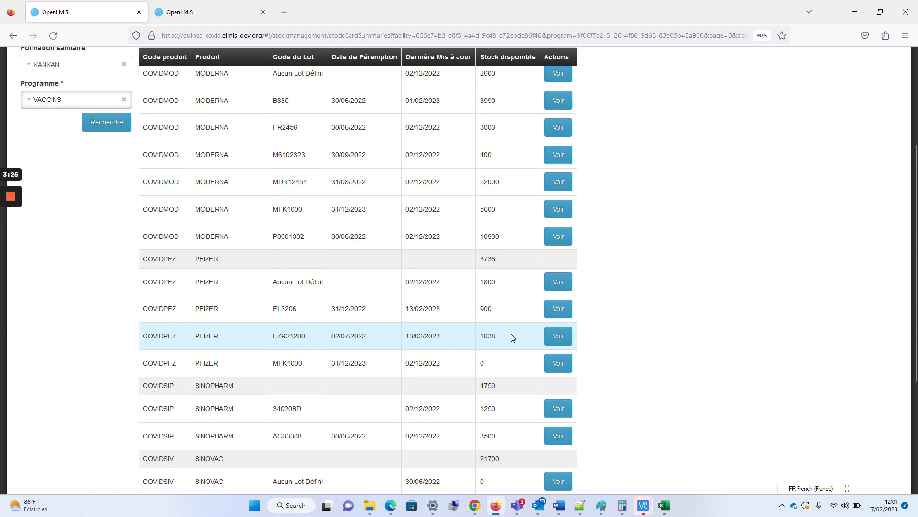
{"action": "left_click", "coordinate": [558, 336]}
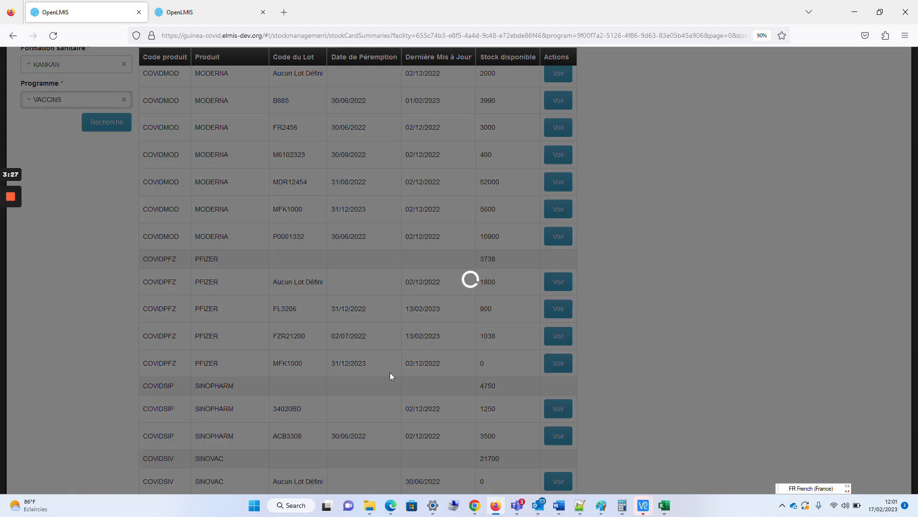